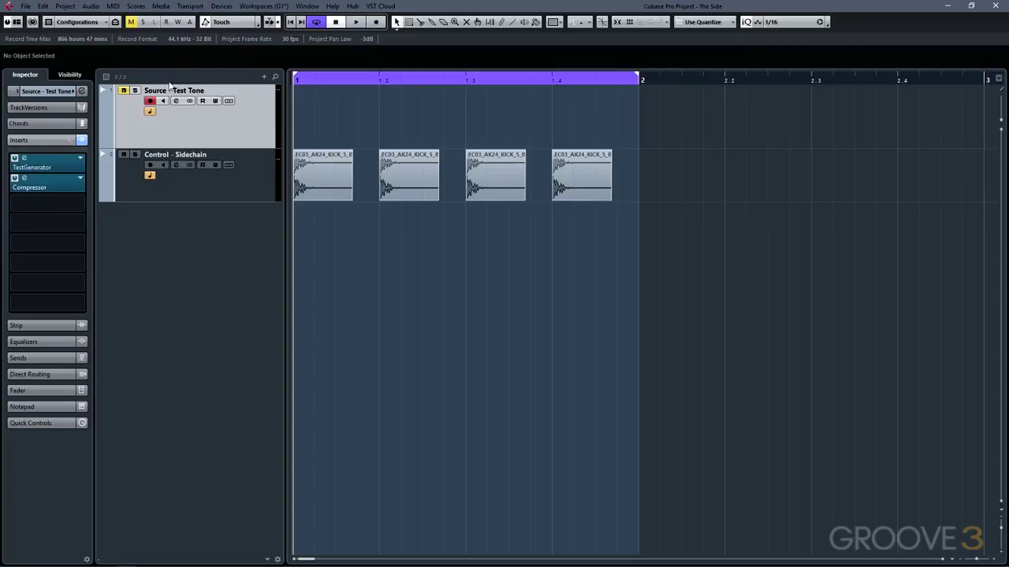
# Step: Audition the Source - Test Tone by unmuting and re-muting it, then open its Compressor insert
pyautogui.click(123, 91)
pyautogui.click(123, 91)
pyautogui.click(21, 183)
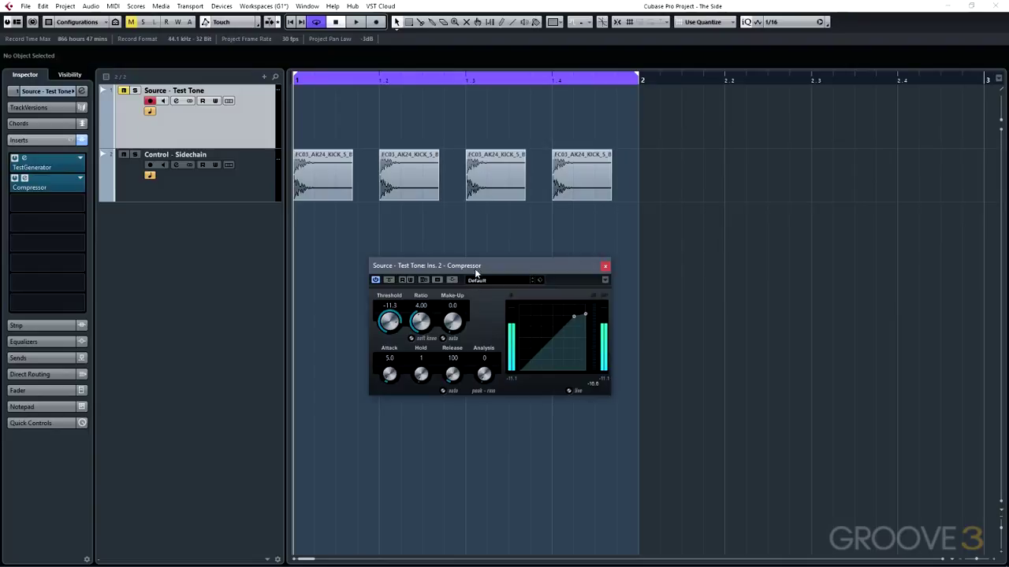
# Step: Lower the Source compressor threshold to -20.0 while the test tone plays, then mute it again
pyautogui.press('m')
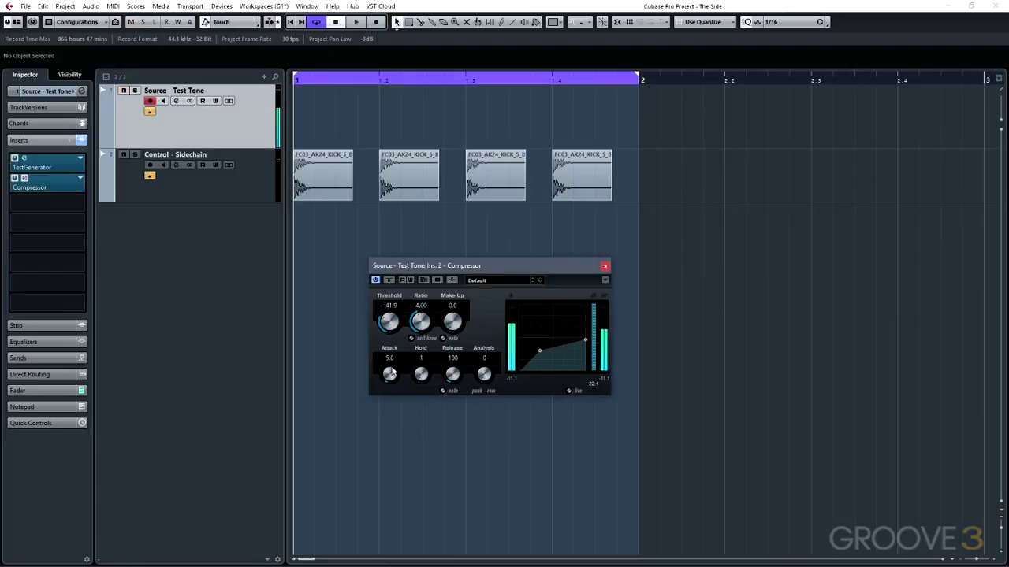
pyautogui.moveTo(394, 317); pyautogui.dragTo(397, 337)
pyautogui.click(123, 90)
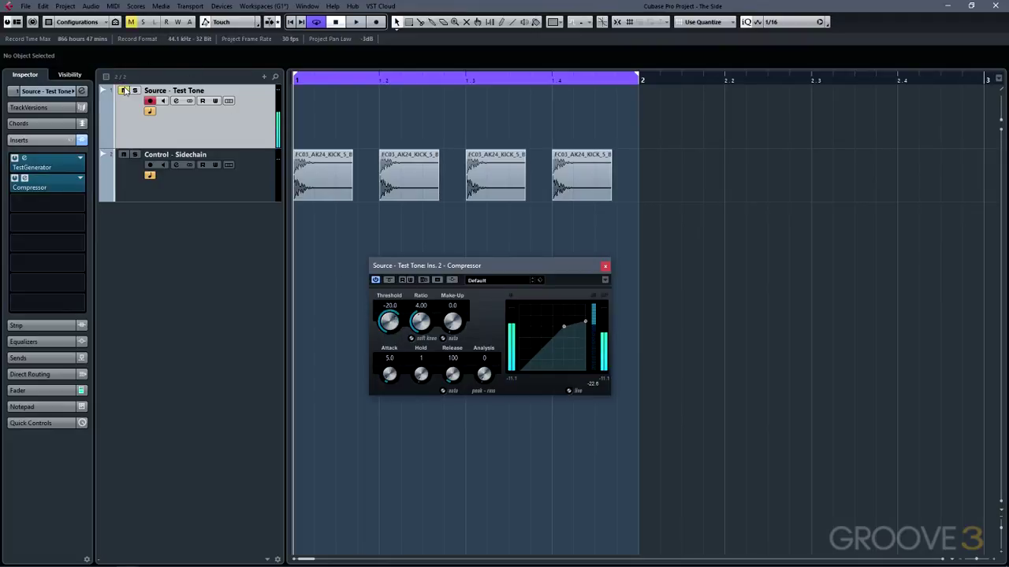
# Step: Play and stop the Control - Sidechain kick track to hear it alone
pyautogui.click(229, 176)
pyautogui.press('space')
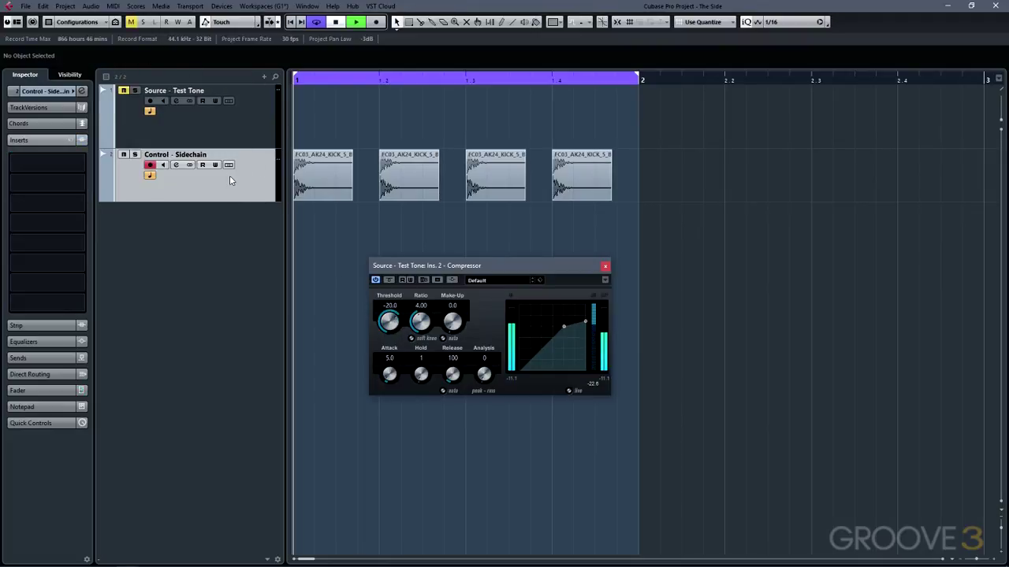
pyautogui.press('space')
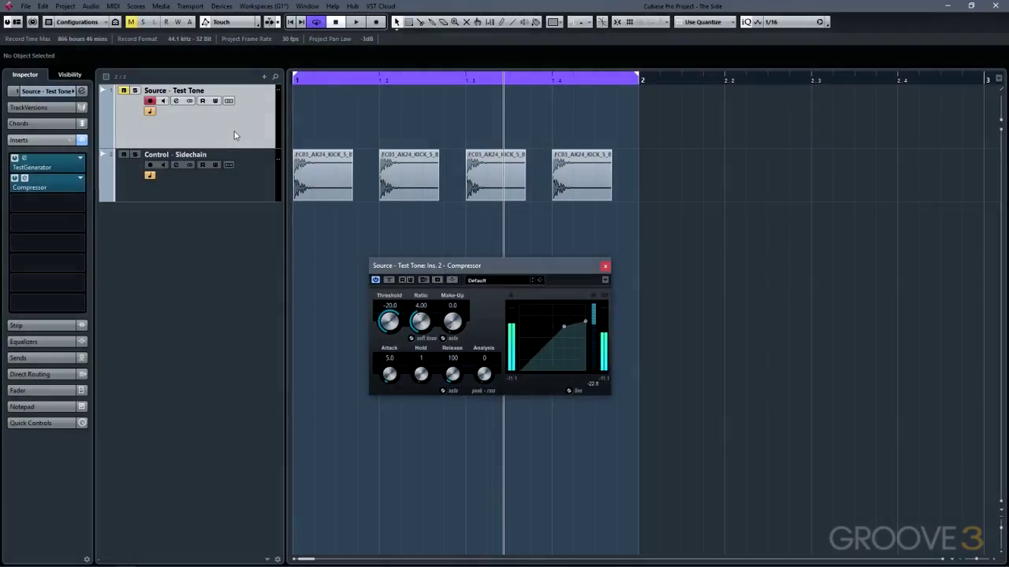
# Step: Activate the Compressor side-chain and route Control - Sidechain's output to Source - Test Tone Ins. 2 Compressor
pyautogui.click(452, 280)
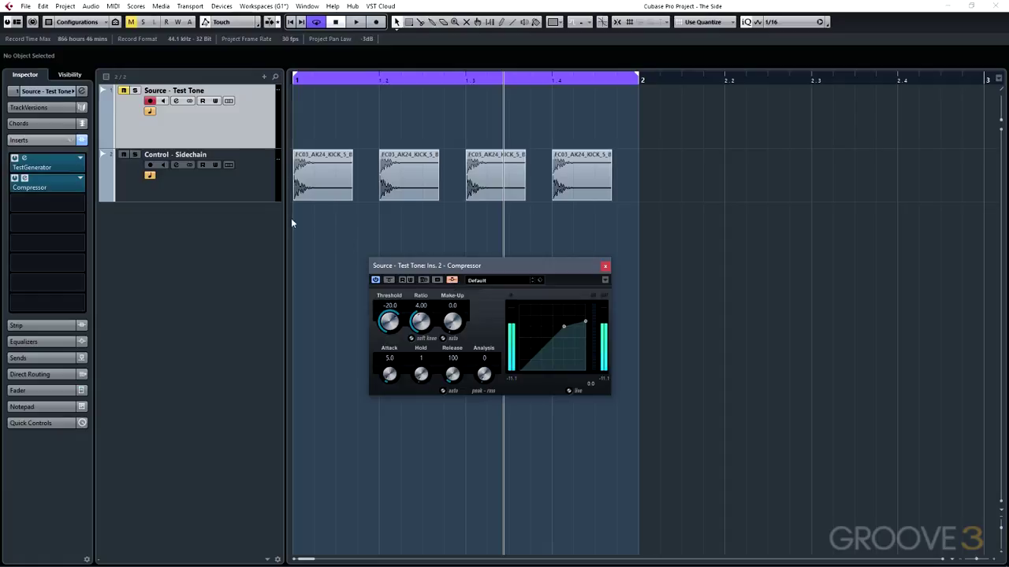
pyautogui.click(252, 197)
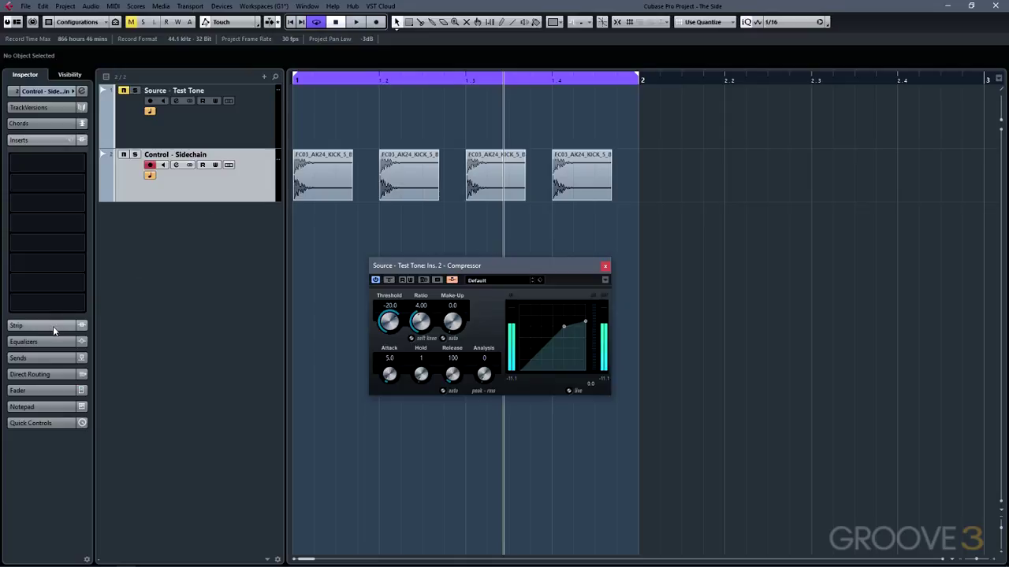
pyautogui.click(40, 95)
pyautogui.click(49, 192)
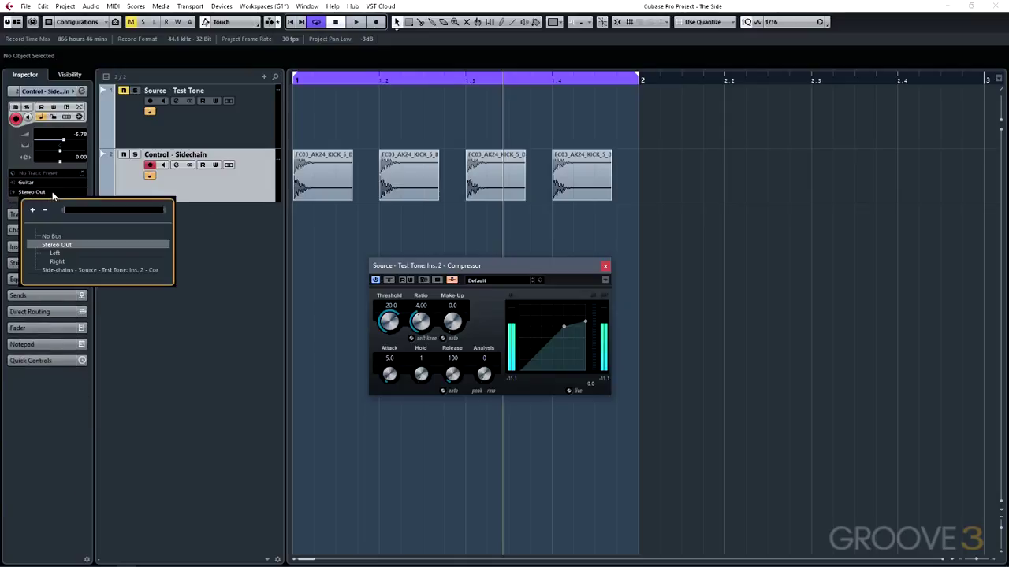
pyautogui.click(103, 269)
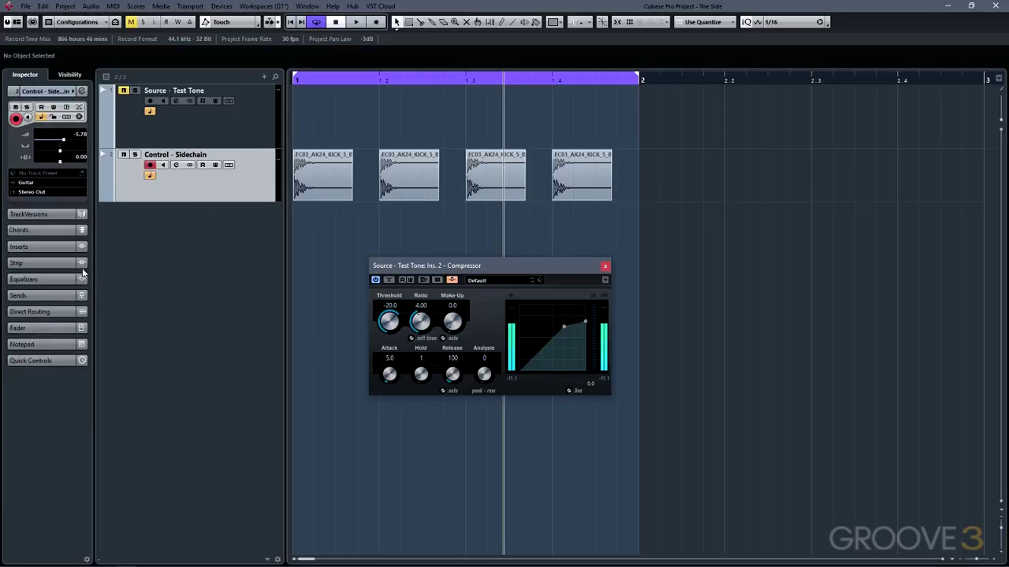
pyautogui.click(223, 132)
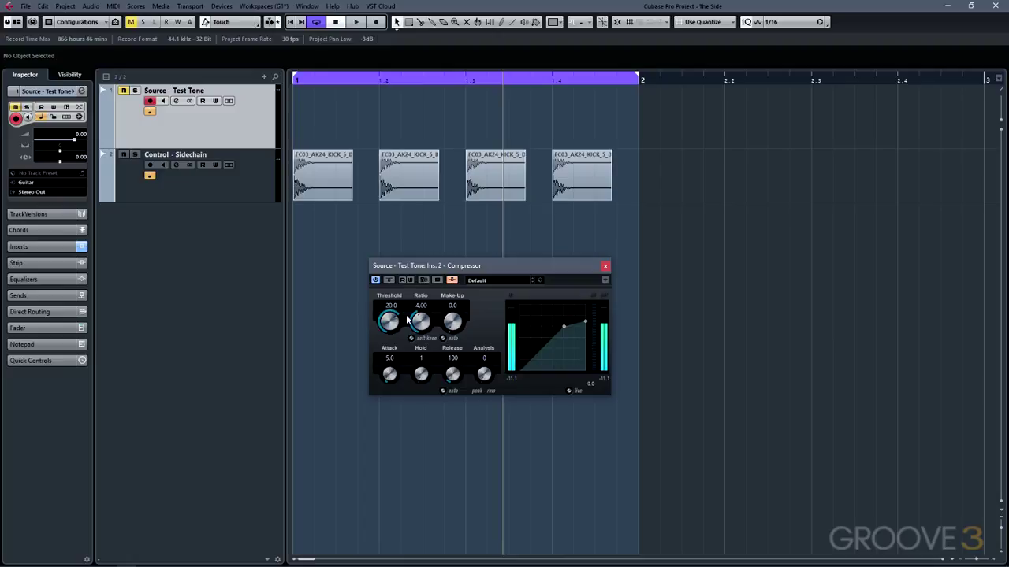
# Step: During playback, drop the Source compressor threshold from 0 to about -17 dB, then mute Source
pyautogui.moveTo(398, 317); pyautogui.dragTo(401, 291)
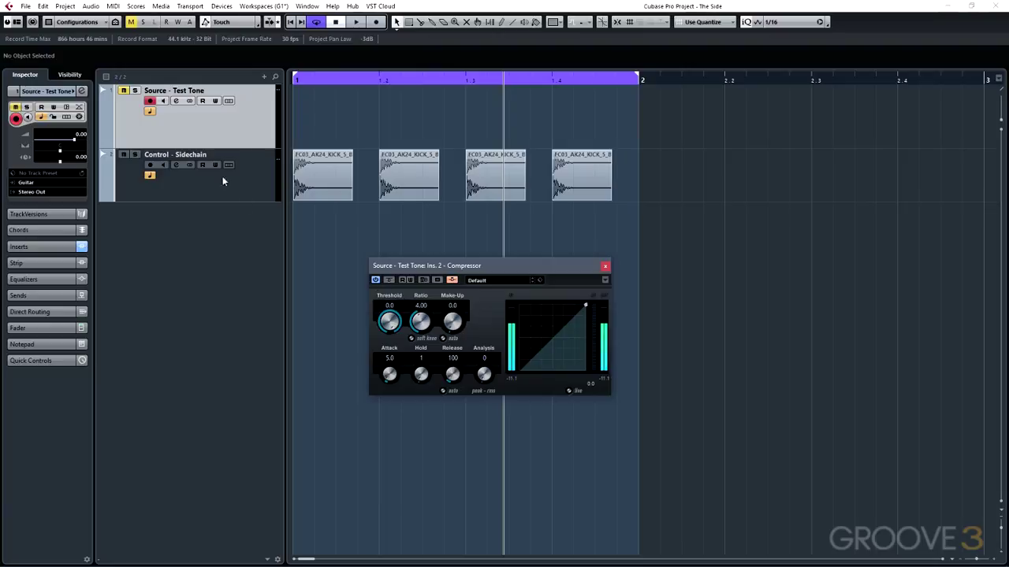
pyautogui.press('space')
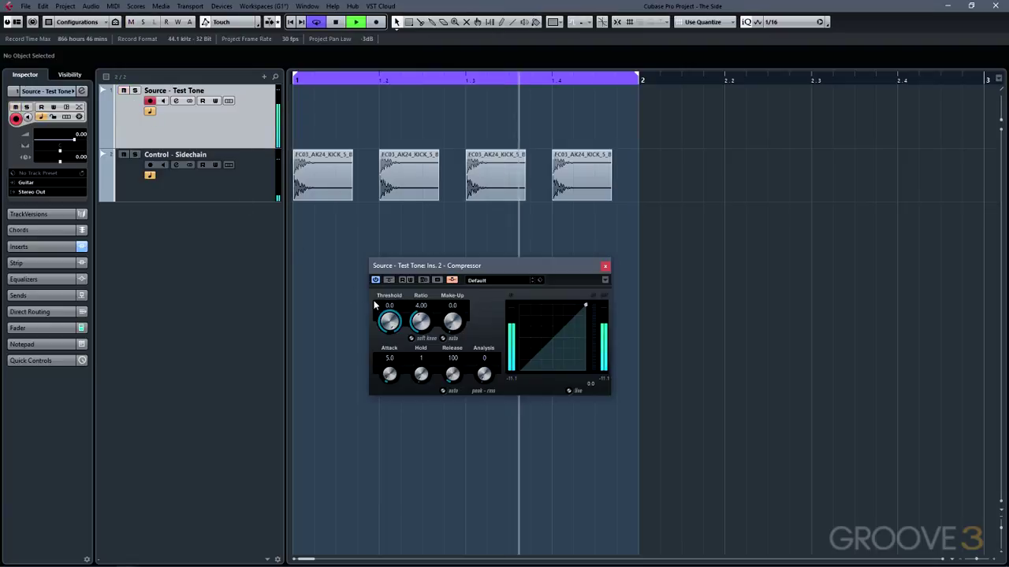
pyautogui.moveTo(385, 315); pyautogui.dragTo(391, 339)
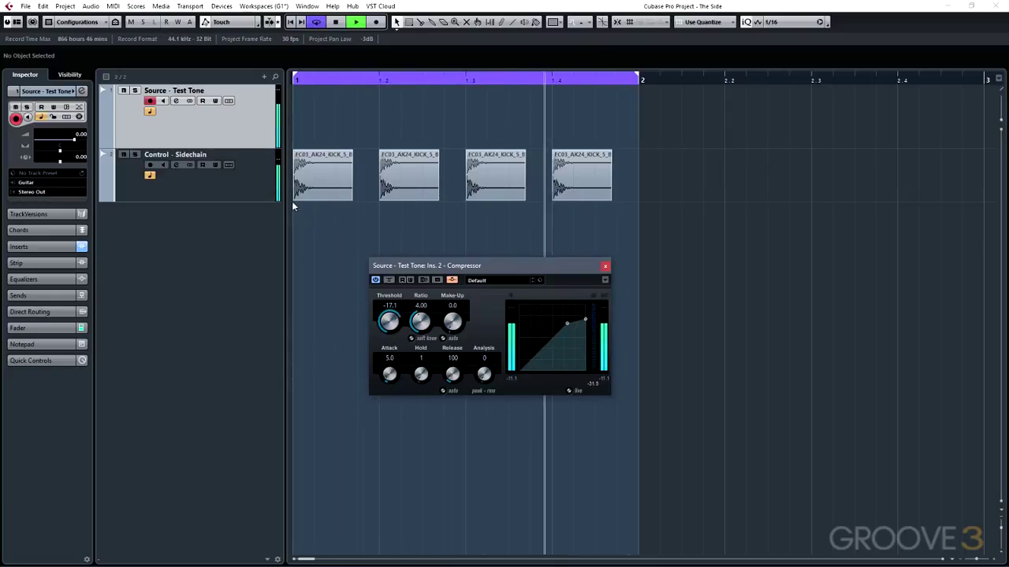
pyautogui.press('space')
pyautogui.click(123, 90)
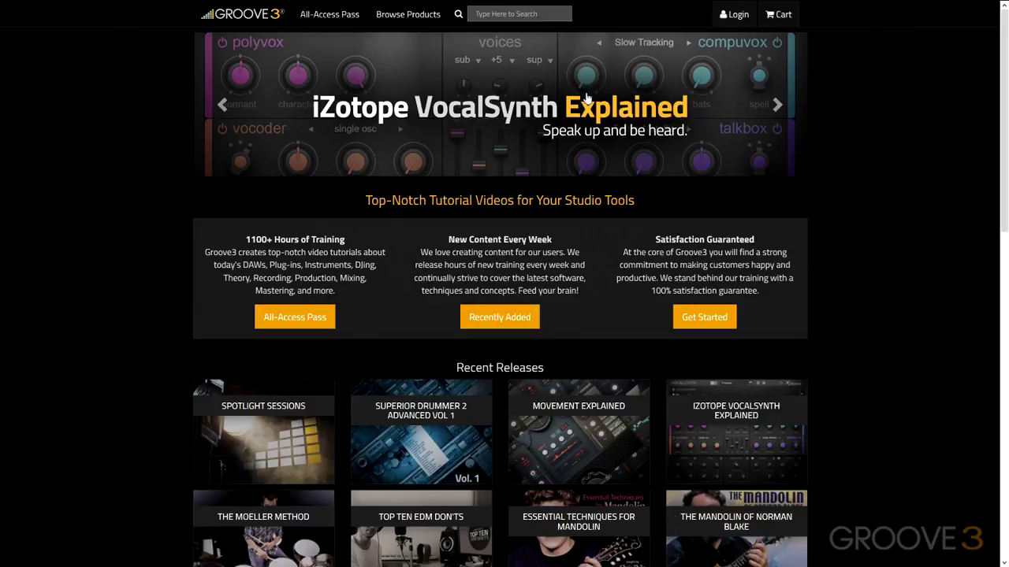
# Step: Search the Groove3 site for 'sidechain' and scroll through the video results
pyautogui.click(503, 14)
pyautogui.write('sidechain')
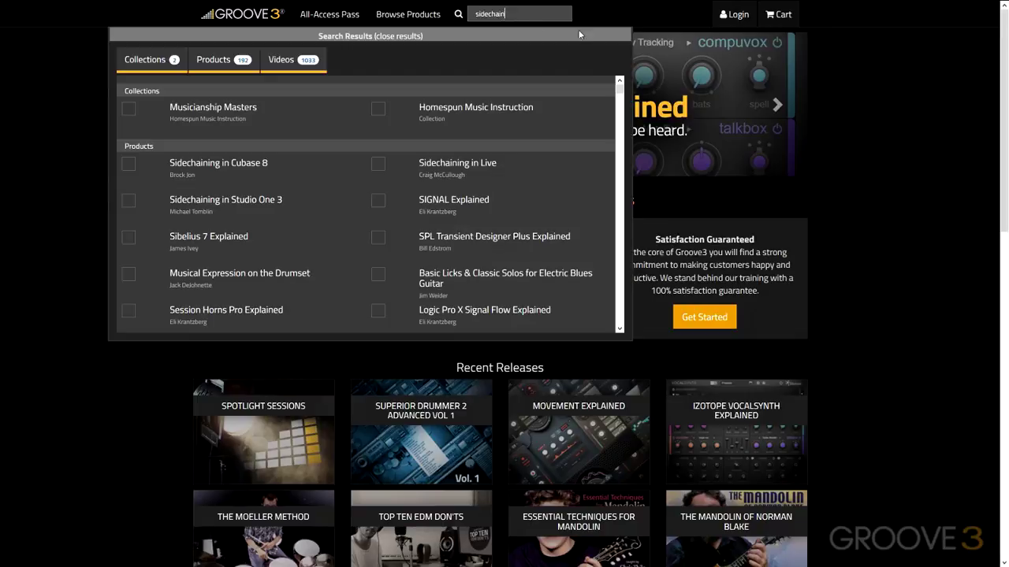
pyautogui.scroll(-3, 435, 205)
pyautogui.scroll(-5, 435, 210)
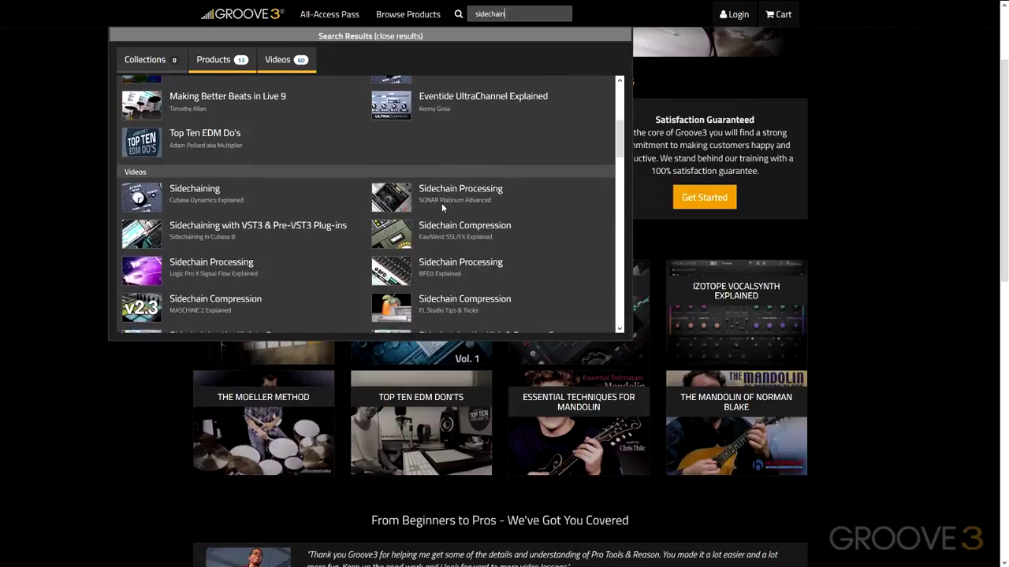
pyautogui.scroll(-2, 441, 202)
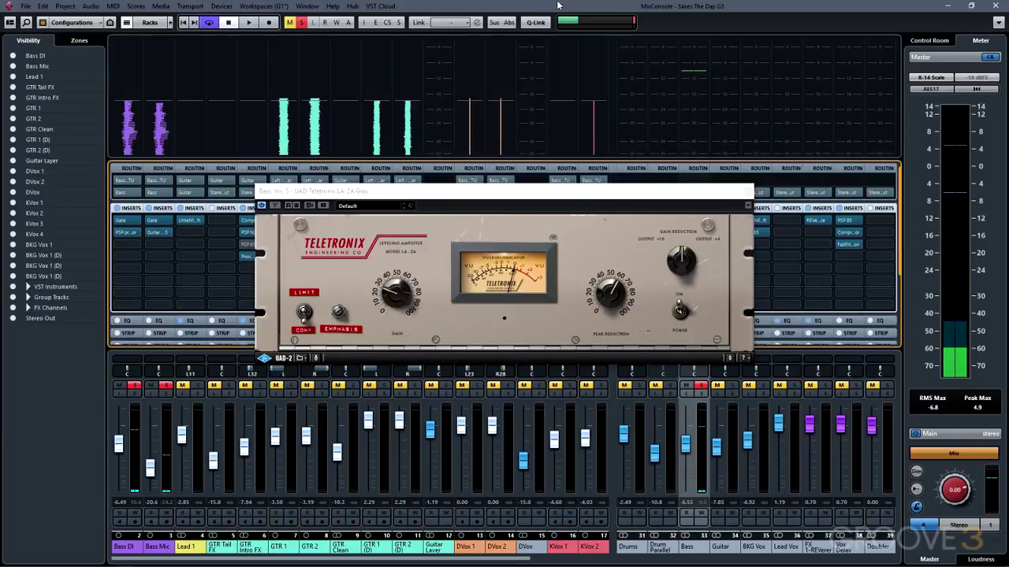
# Step: Play the Saves The Day mix and bring the LA-2A Gray window on Bass forward
pyautogui.press('space')
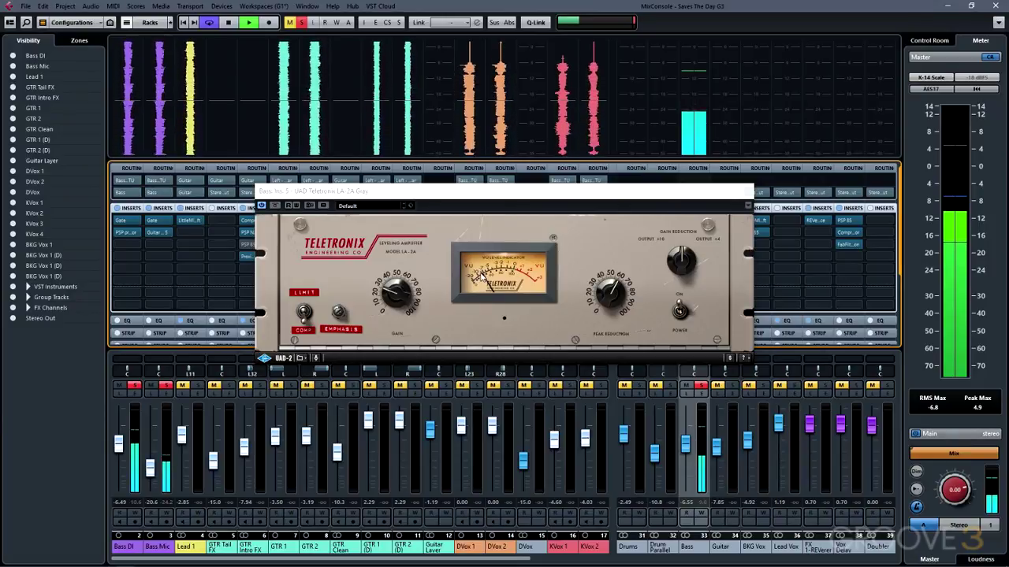
pyautogui.click(343, 298)
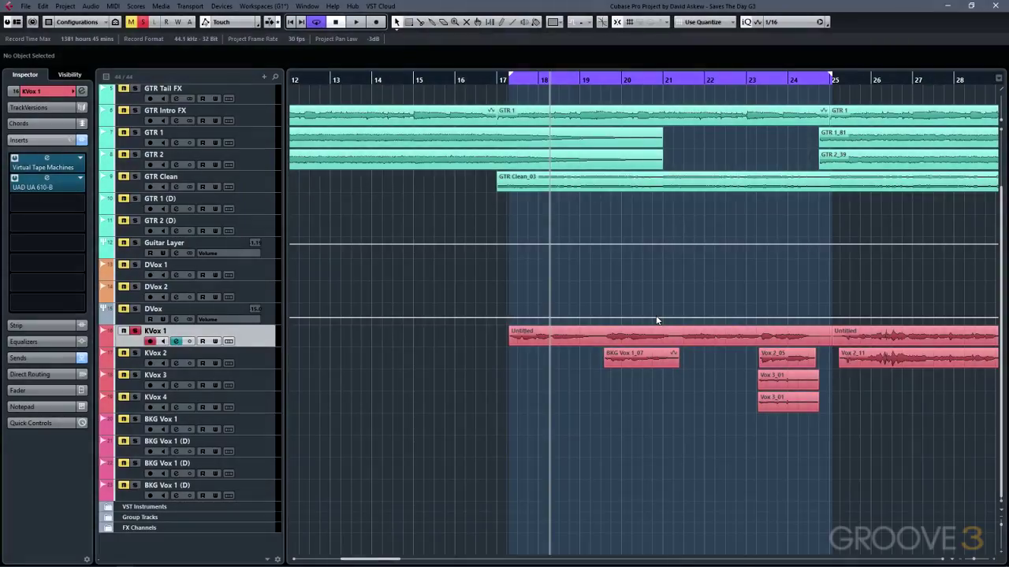
pyautogui.click(502, 80)
pyautogui.press('space')
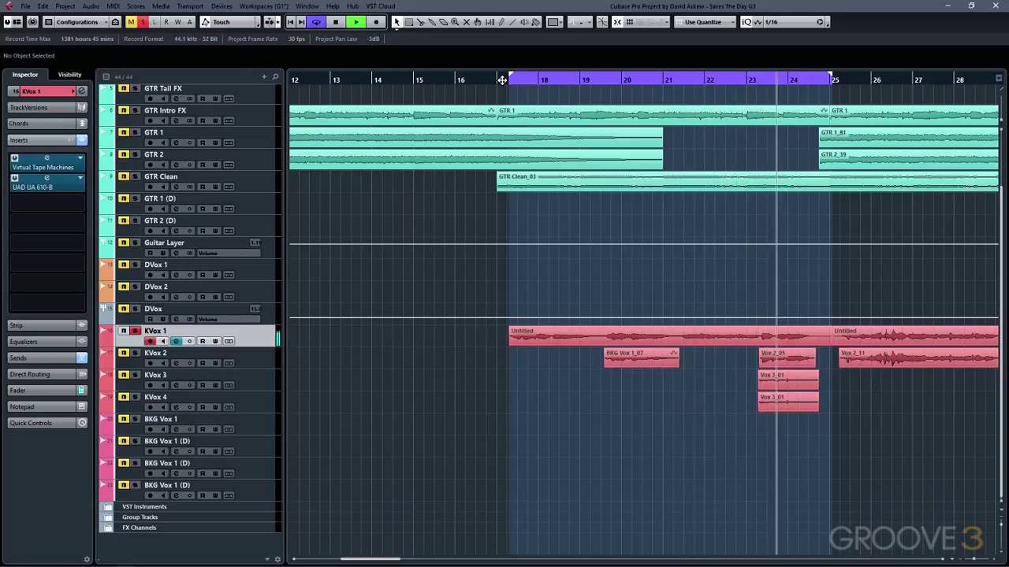
pyautogui.press('space')
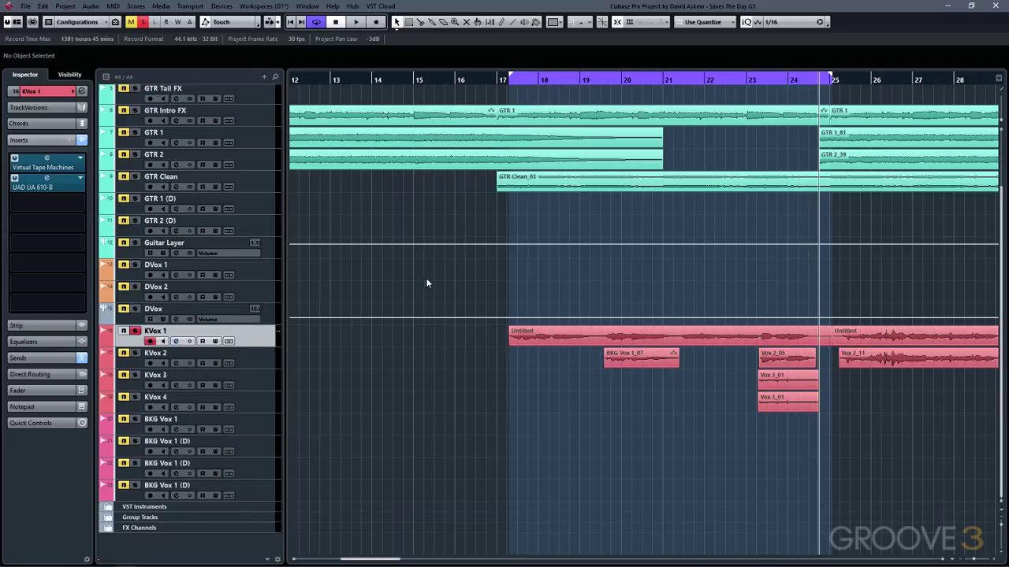
# Step: Duplicate the KVox 1 vocal track and rename the original to 'Source'
pyautogui.rightClick(267, 341)
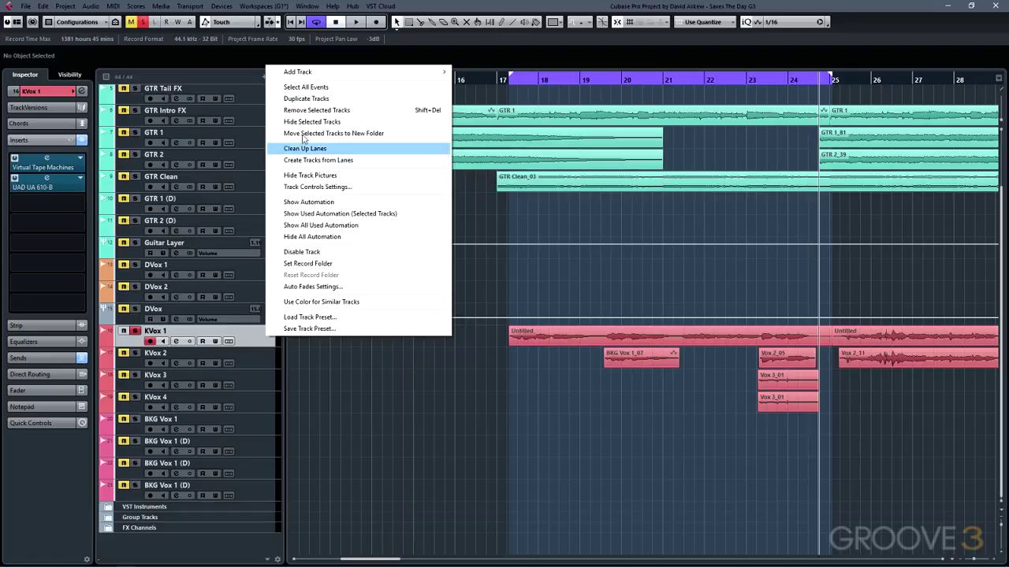
pyautogui.click(307, 98)
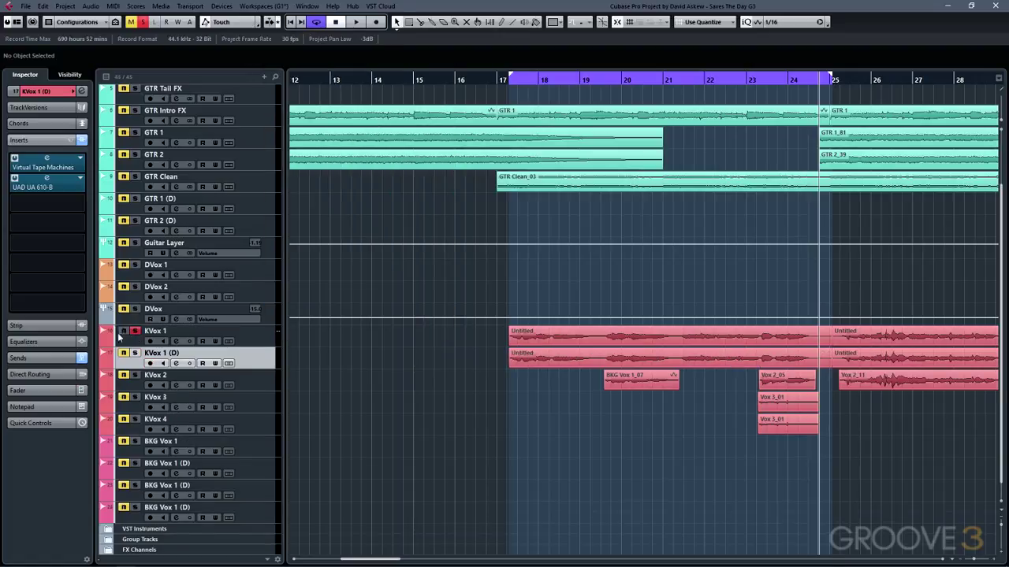
pyautogui.click(240, 331)
pyautogui.doubleClick(252, 333)
pyautogui.write('Source')
pyautogui.press('Return')
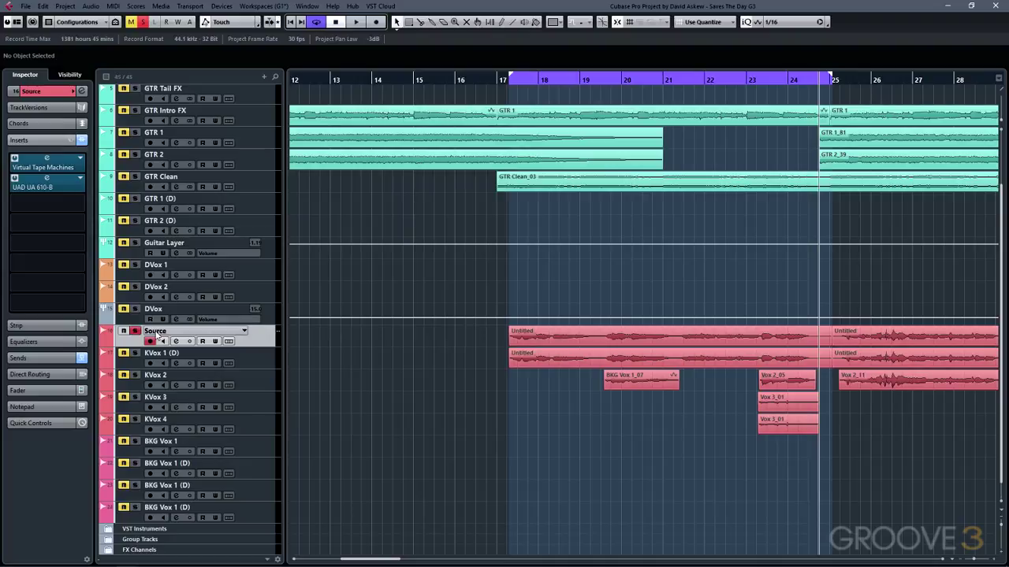
# Step: Rename the KVox 1 (D) copy to 'Sidechain' and start a new insert on Source
pyautogui.doubleClick(157, 353)
pyautogui.write('Sidechain')
pyautogui.press('Return')
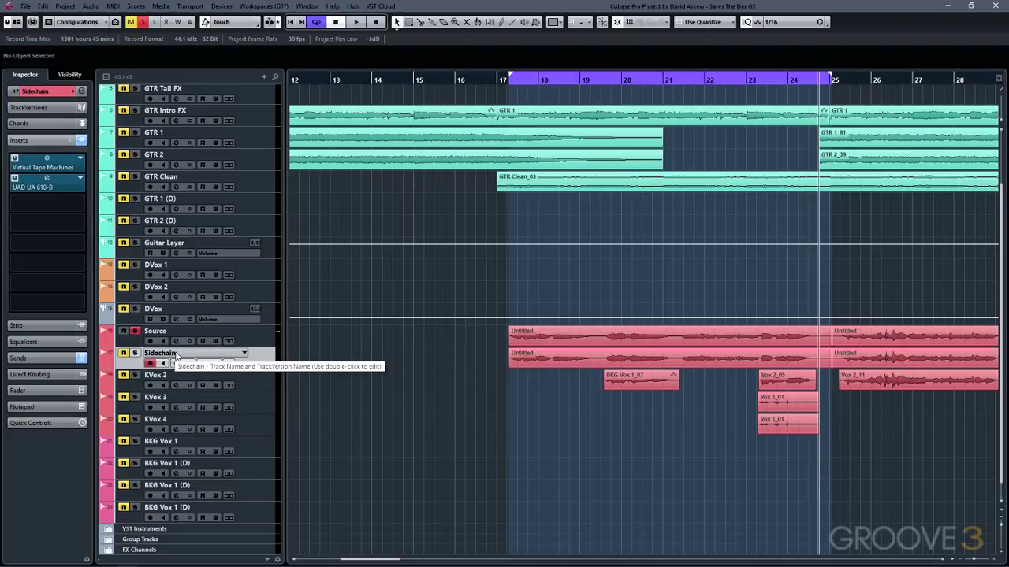
pyautogui.click(211, 333)
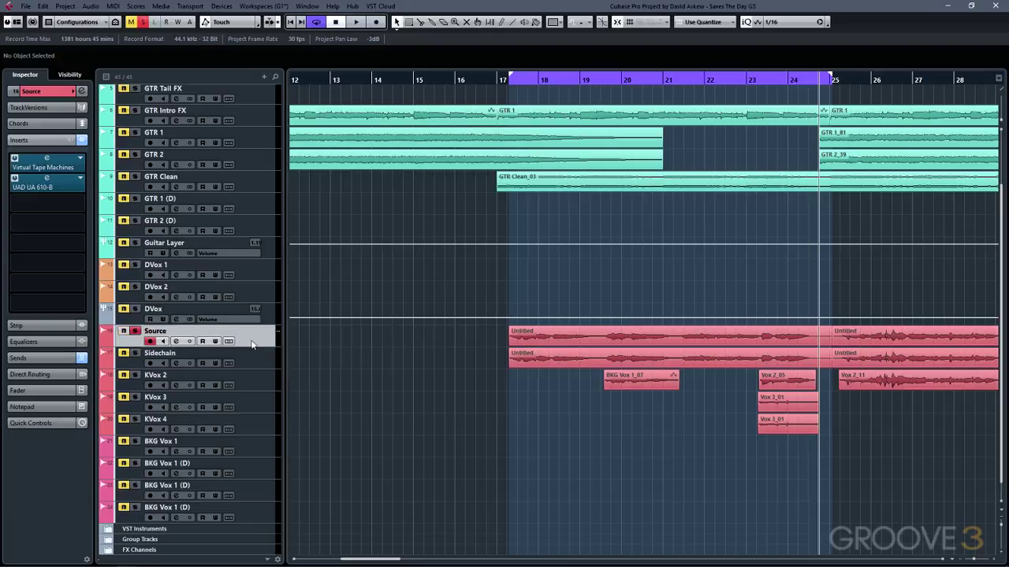
pyautogui.click(79, 203)
# Step: Load the Compressor plug-in into the Source insert slot by searching 'compres'
pyautogui.write('compres')
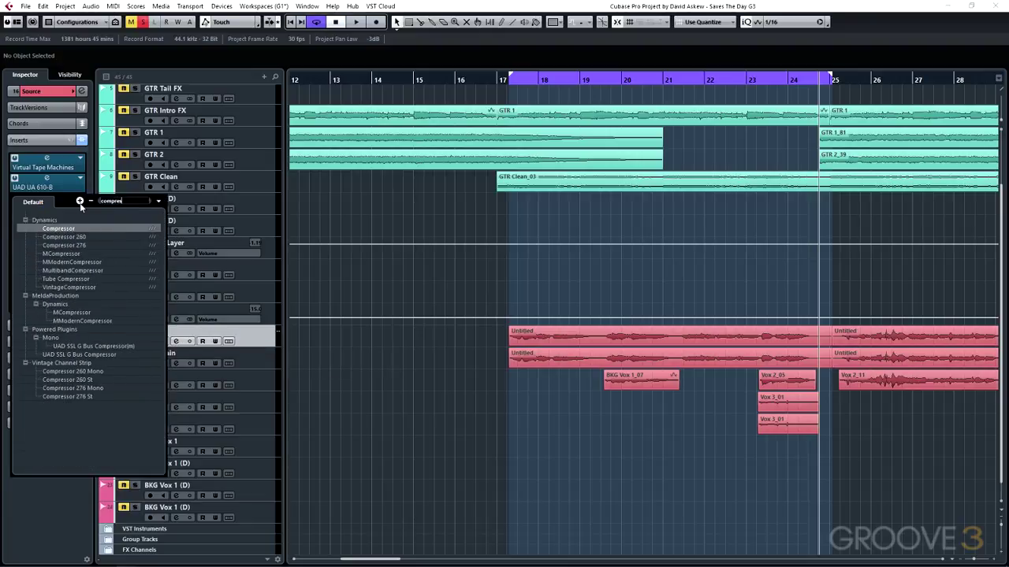
pyautogui.press('Return')
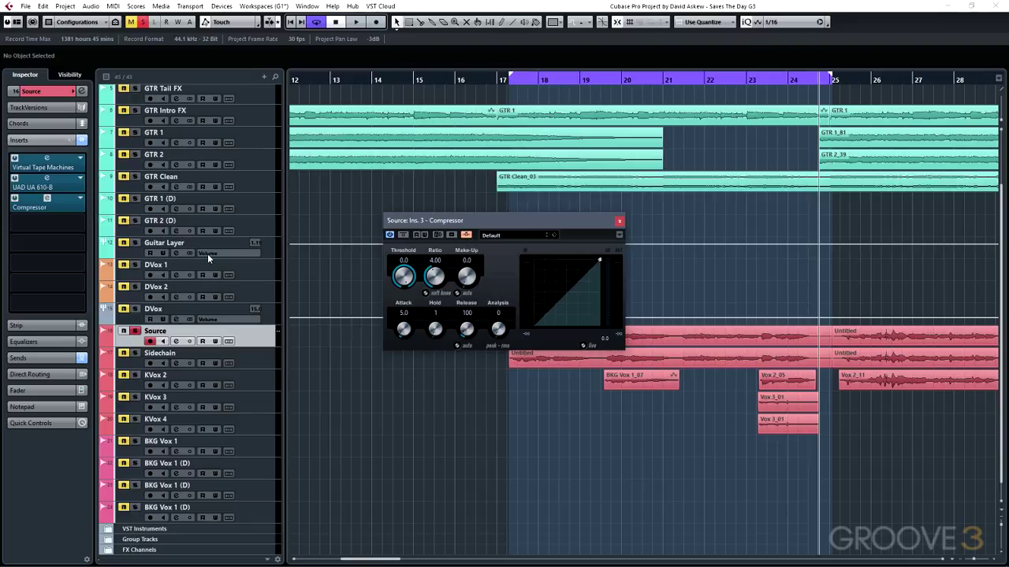
pyautogui.click(135, 354)
pyautogui.click(135, 332)
pyautogui.click(177, 363)
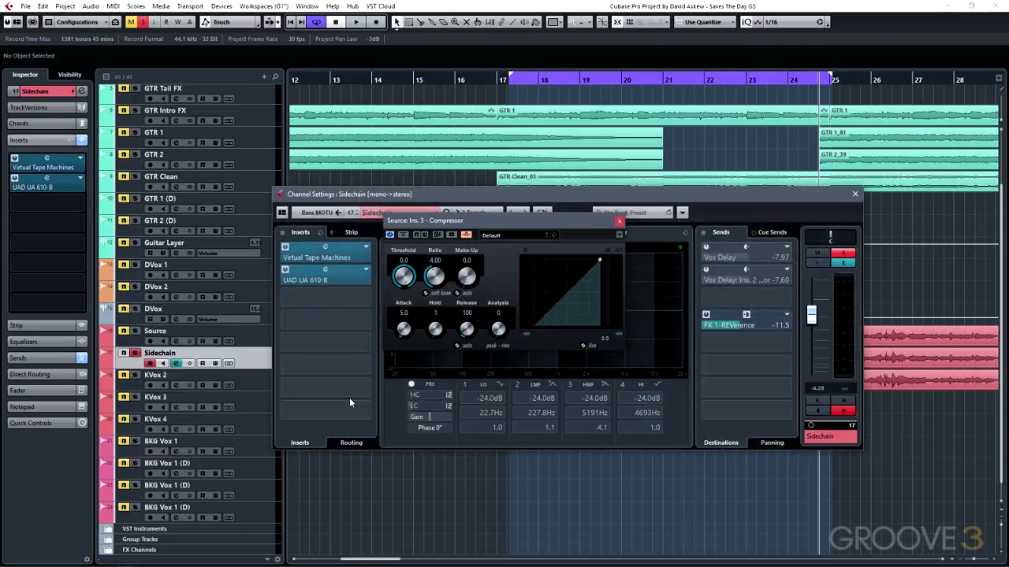
pyautogui.click(620, 222)
pyautogui.press('space')
# Step: Boost Sidechain EQ band 3 by 14 dB at 4297 Hz with Q 0.9
pyautogui.click(588, 307)
pyautogui.moveTo(589, 306); pyautogui.dragTo(639, 246)
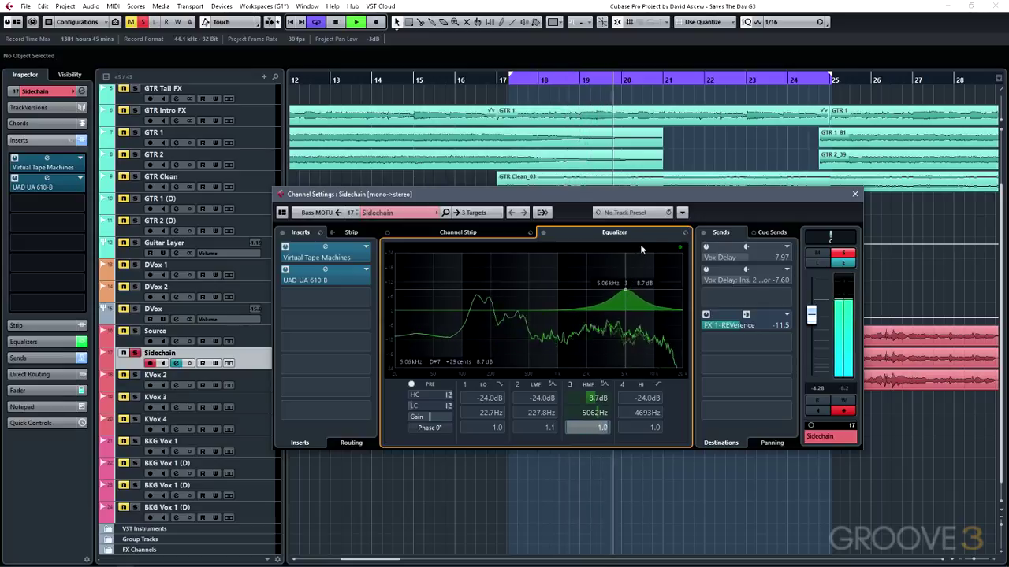
pyautogui.moveTo(625, 290); pyautogui.dragTo(618, 276)
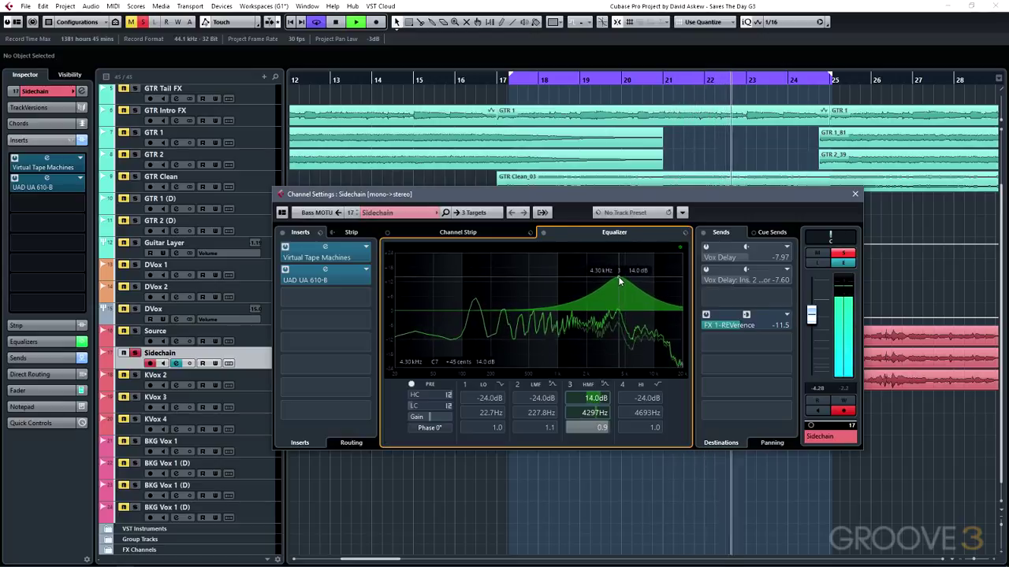
pyautogui.rightClick(862, 291)
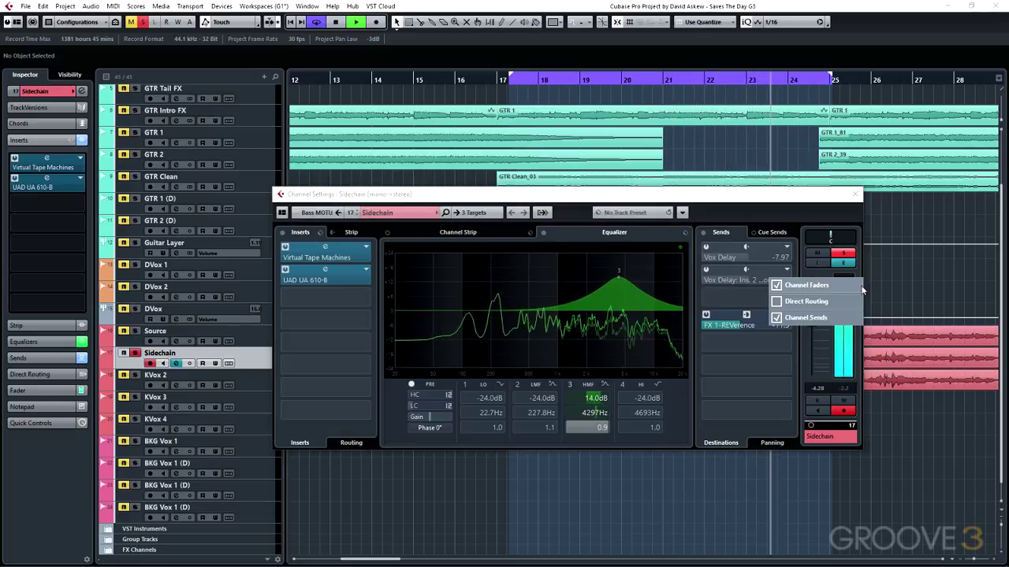
pyautogui.click(824, 205)
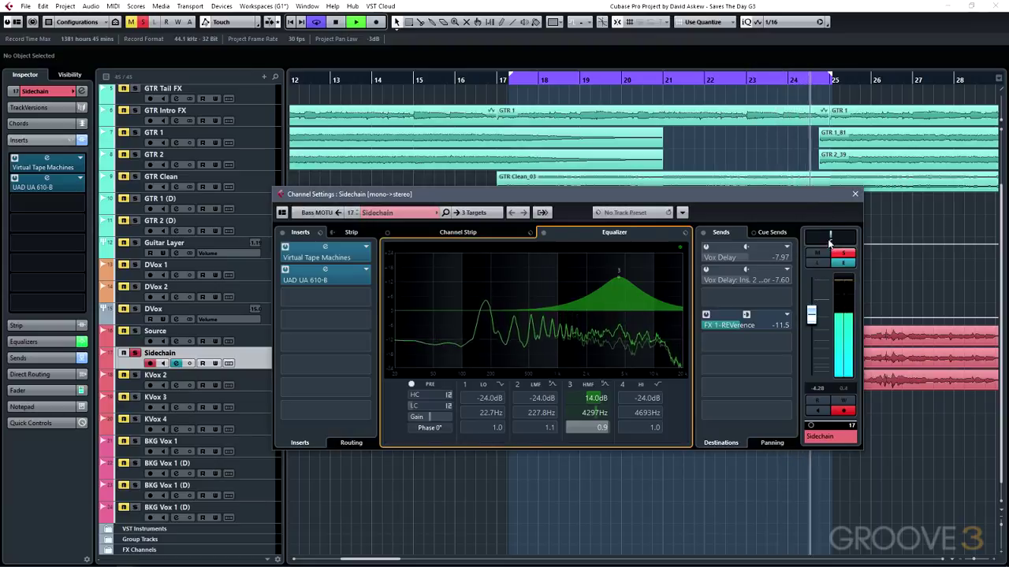
pyautogui.press('space')
pyautogui.moveTo(618, 279)
pyautogui.moveTo(617, 275)
pyautogui.mouseDown()
pyautogui.moveTo(619, 294)
pyautogui.moveTo(618, 277)
pyautogui.mouseUp()
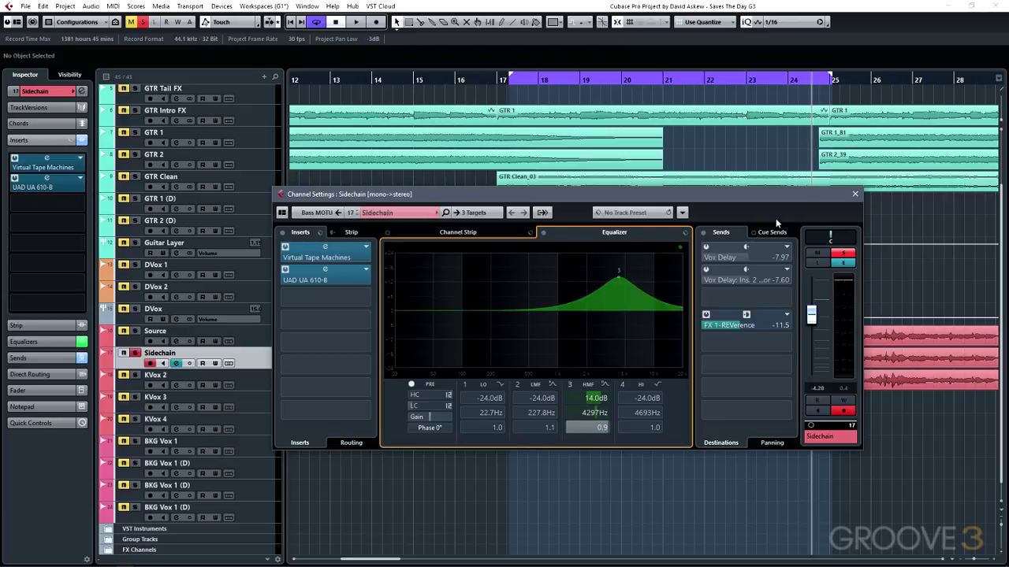
pyautogui.click(855, 194)
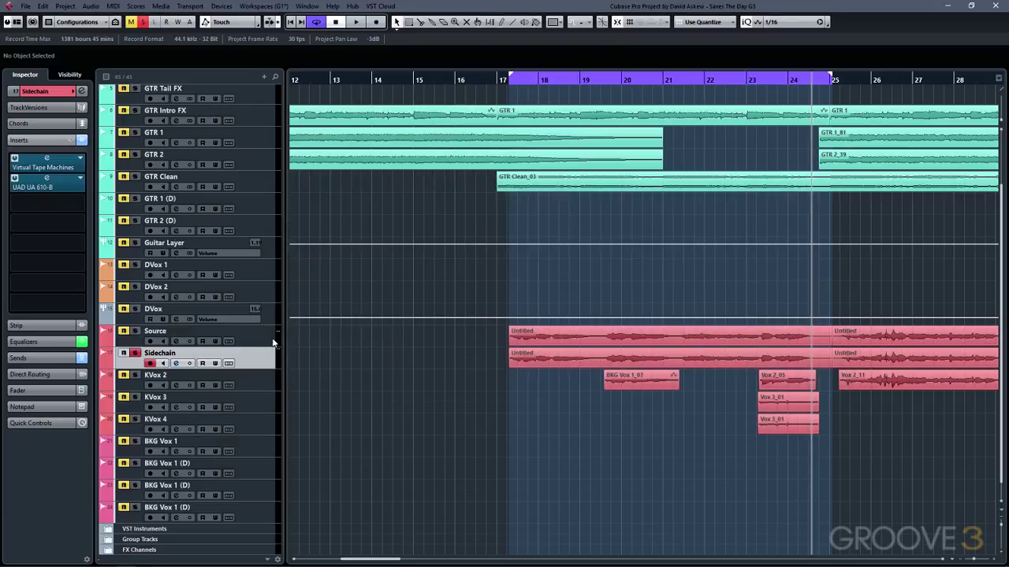
# Step: Set the Sidechain track's output to Side-chains > Source: Ins. 3 - Compressor
pyautogui.click(43, 92)
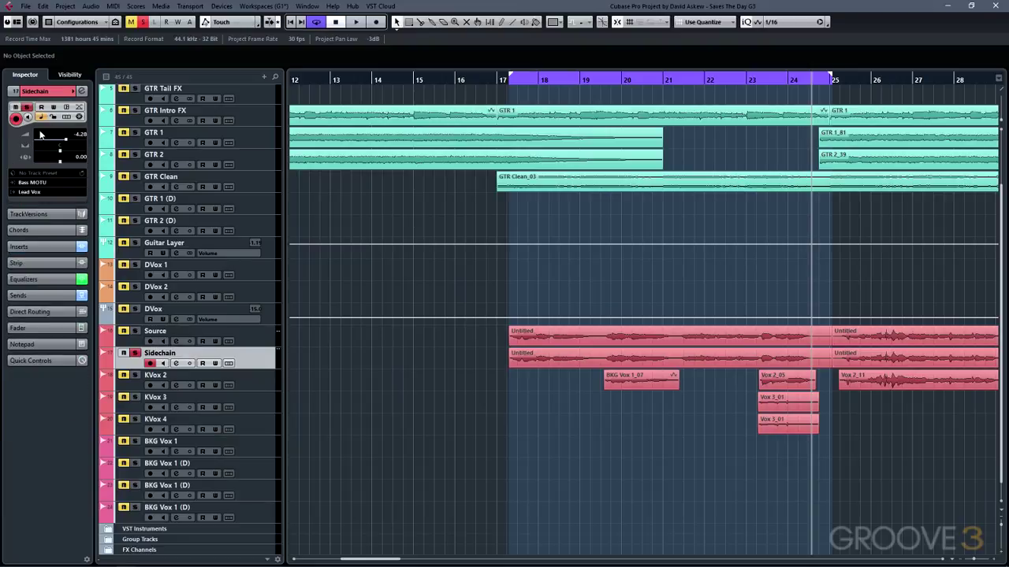
pyautogui.click(35, 192)
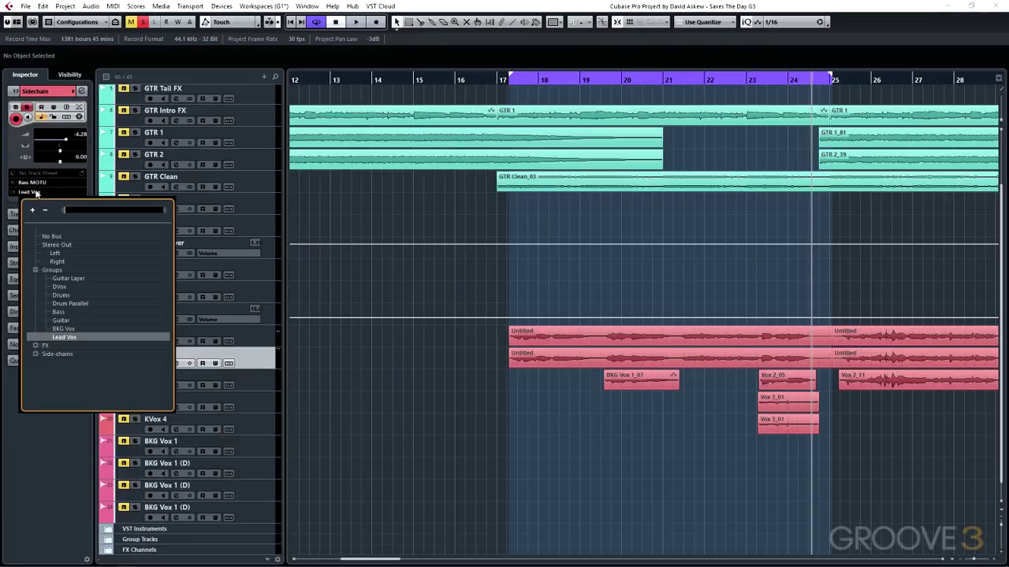
pyautogui.click(35, 355)
pyautogui.click(63, 369)
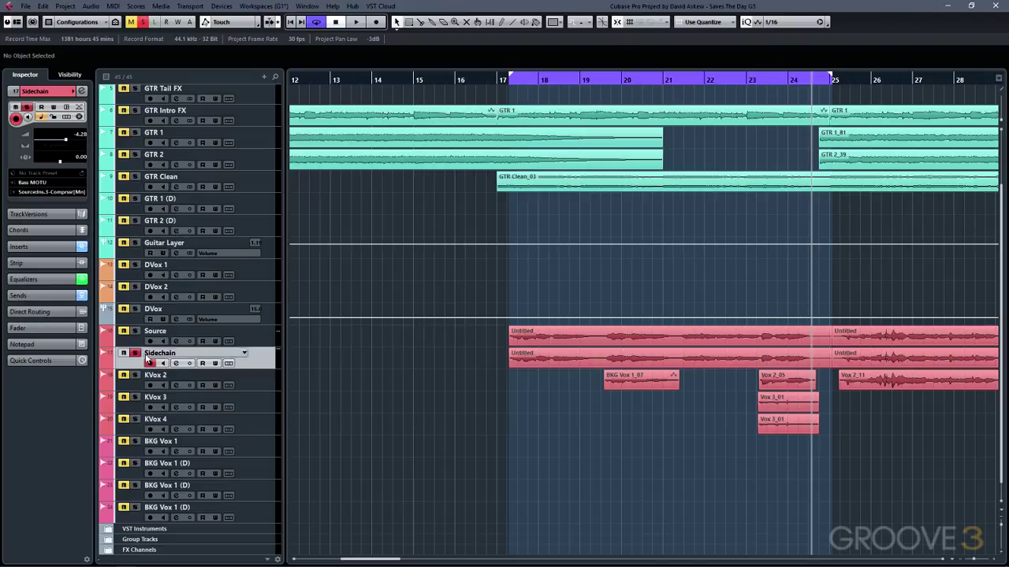
# Step: Solo the Source track and open its Compressor plug-in from Channel Settings
pyautogui.click(136, 334)
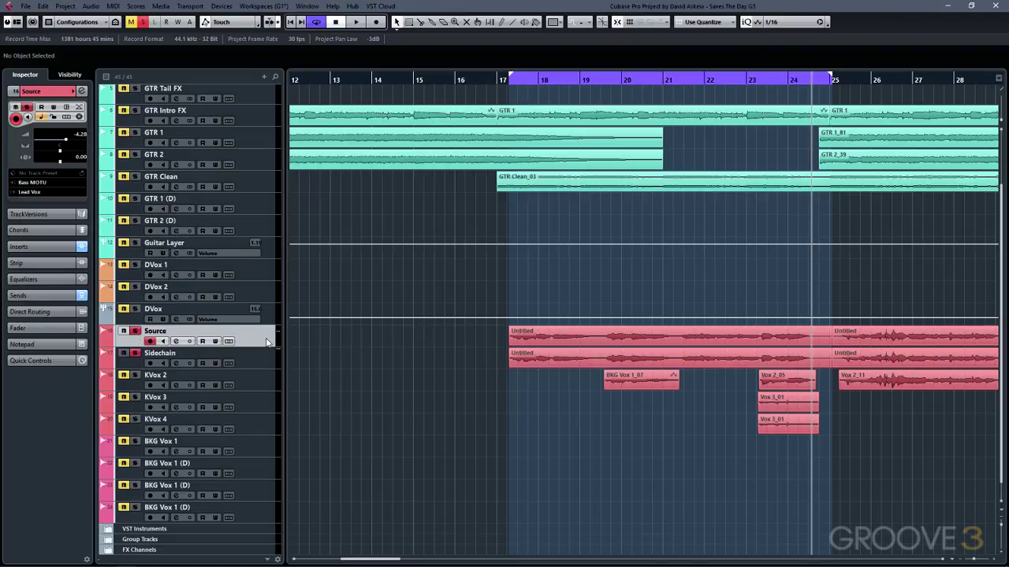
pyautogui.click(175, 340)
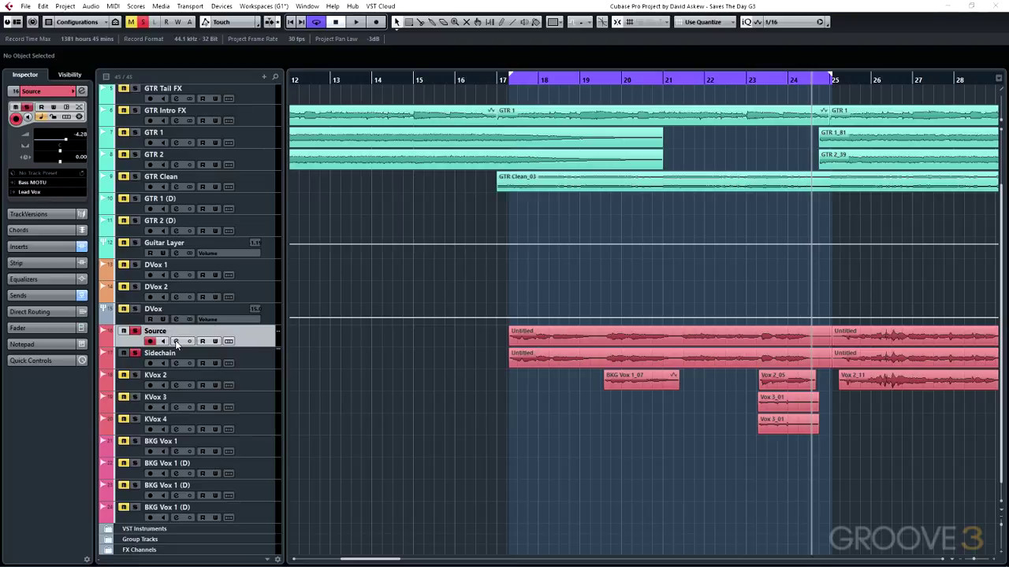
pyautogui.click(324, 292)
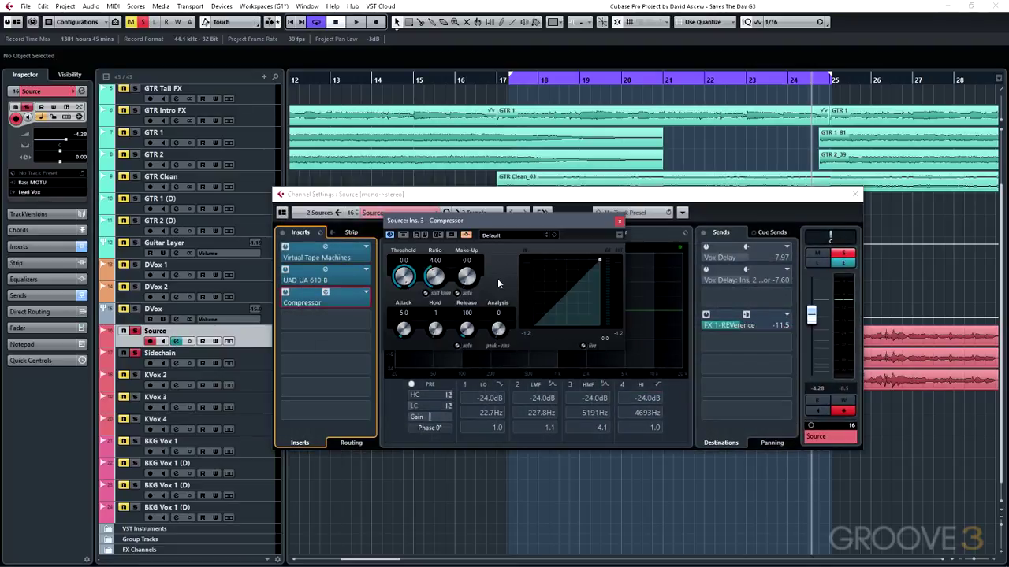
# Step: During playback, set the Compressor to threshold -13.5 and ratio 2.50, A/B-ing with bypass
pyautogui.press('space')
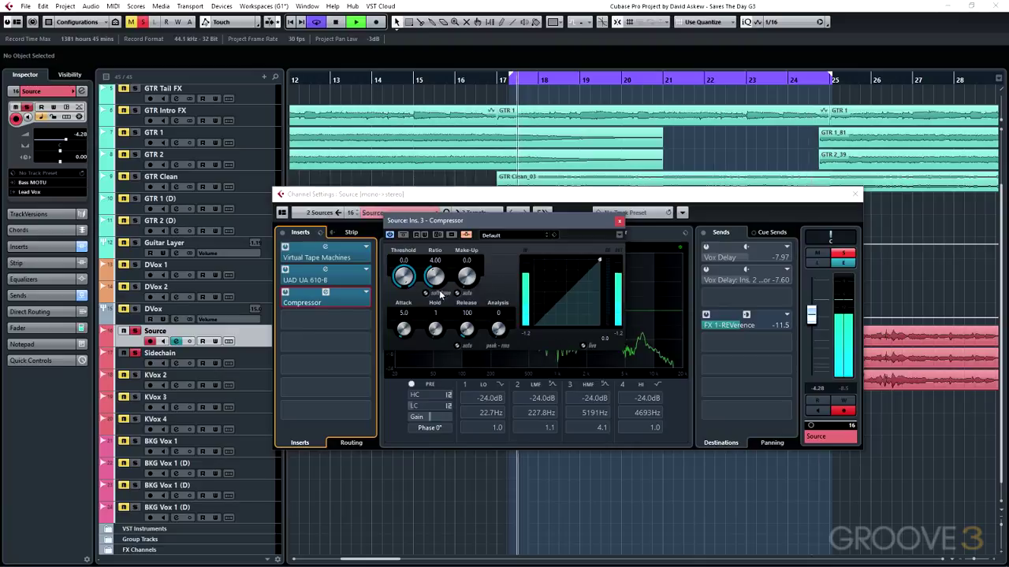
pyautogui.moveTo(414, 274)
pyautogui.mouseDown()
pyautogui.moveTo(411, 300)
pyautogui.moveTo(440, 280)
pyautogui.moveTo(409, 285)
pyautogui.mouseUp()
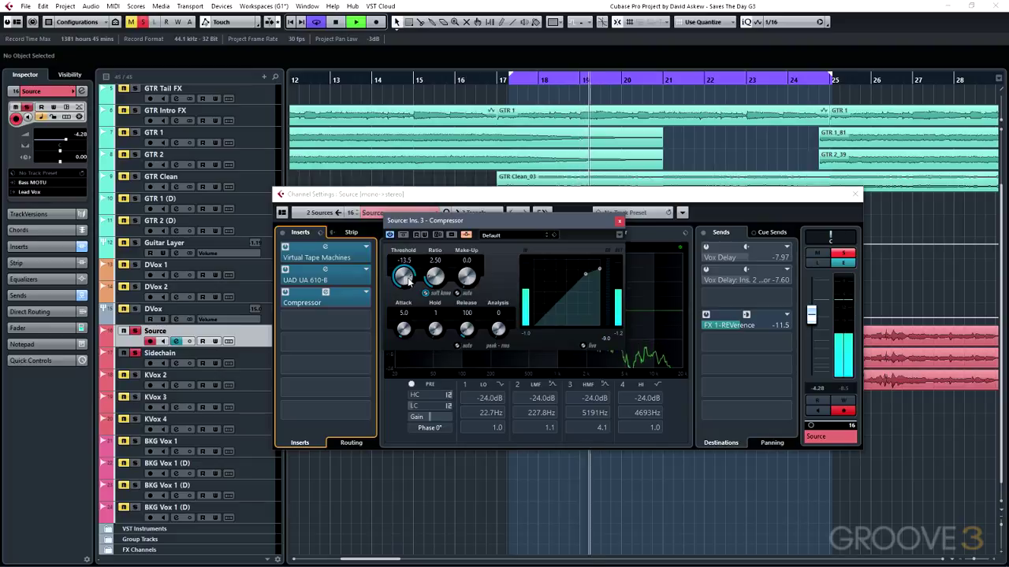
pyautogui.click(403, 235)
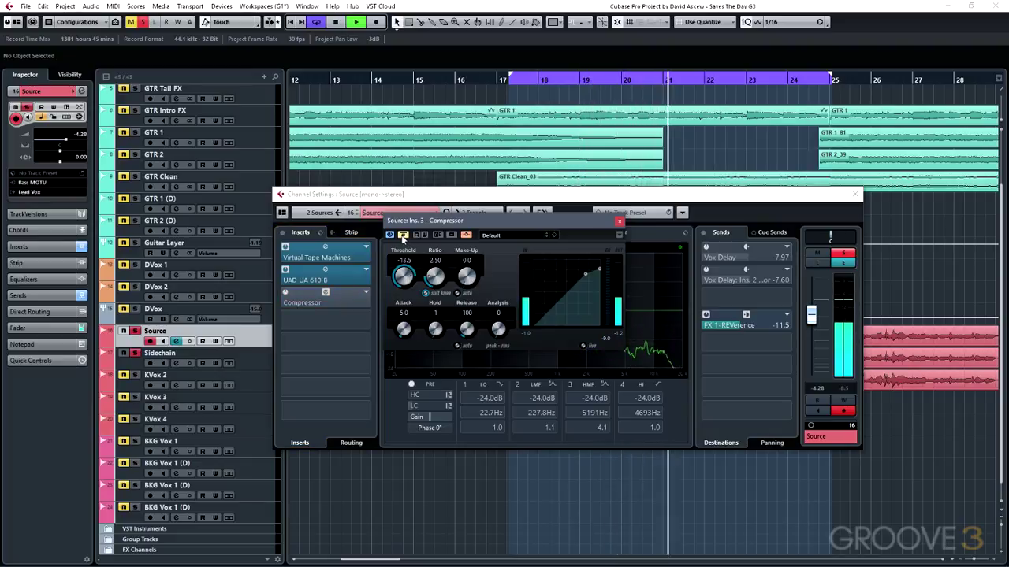
pyautogui.click(402, 235)
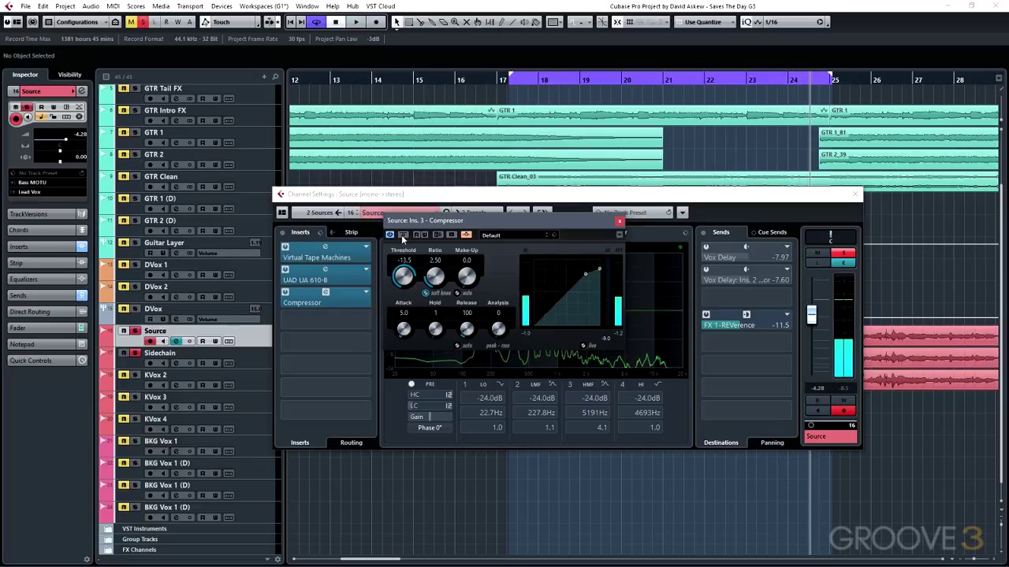
pyautogui.press('space')
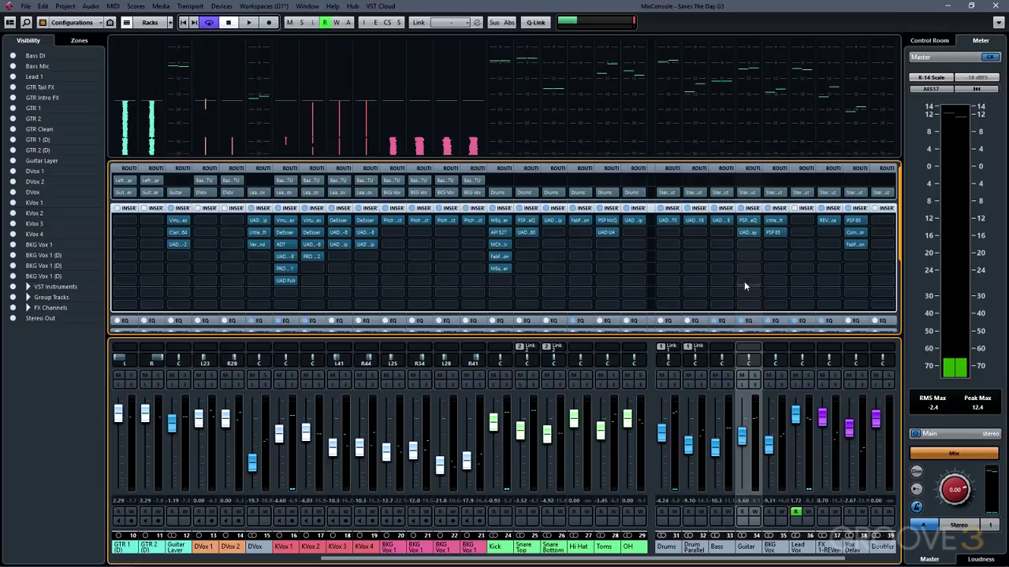
# Step: Insert a Compressor on the Guitar channel
pyautogui.click(762, 251)
pyautogui.write('compres')
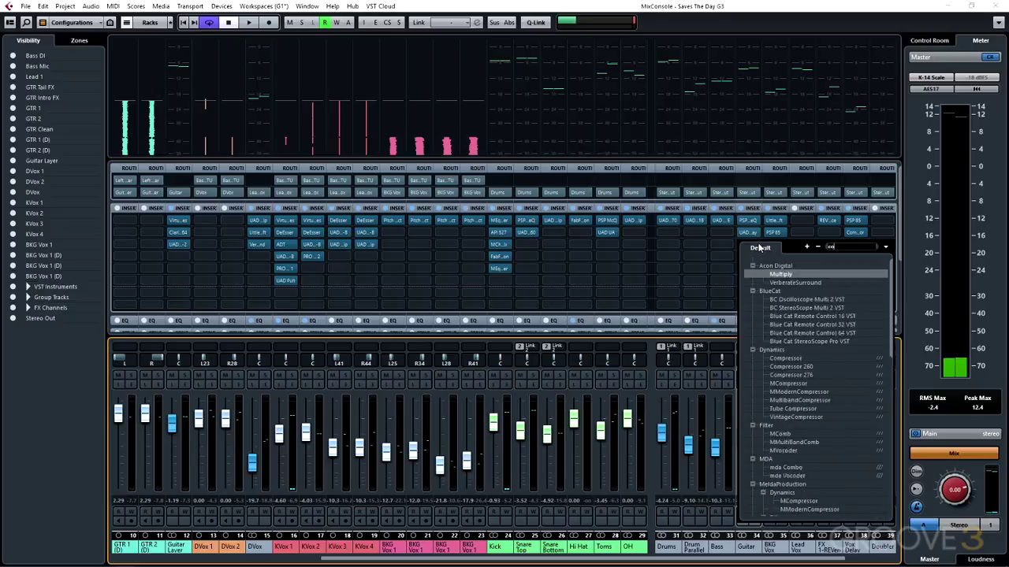
pyautogui.press('Return')
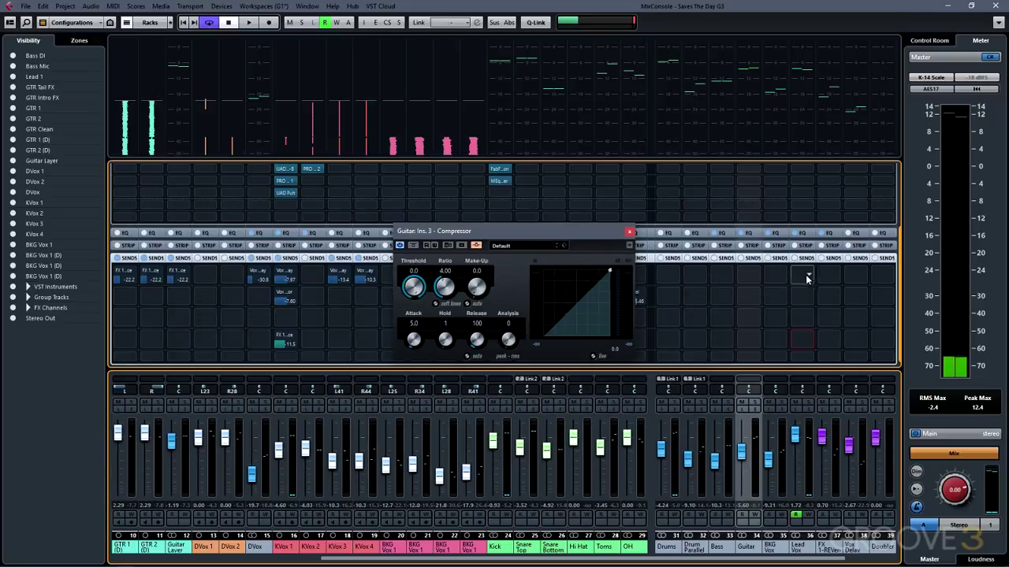
# Step: Route a Lead Vox send to Side-chains > Guitar: Ins. 3 - Compressor at about -0.8 dB
pyautogui.click(806, 278)
pyautogui.click(808, 357)
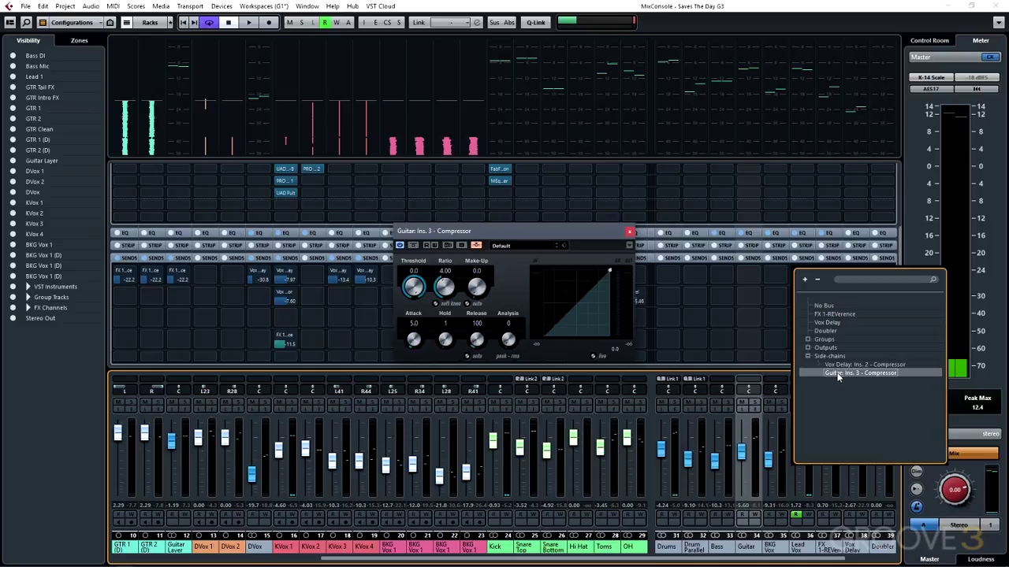
pyautogui.click(837, 376)
pyautogui.moveTo(801, 283); pyautogui.dragTo(820, 274)
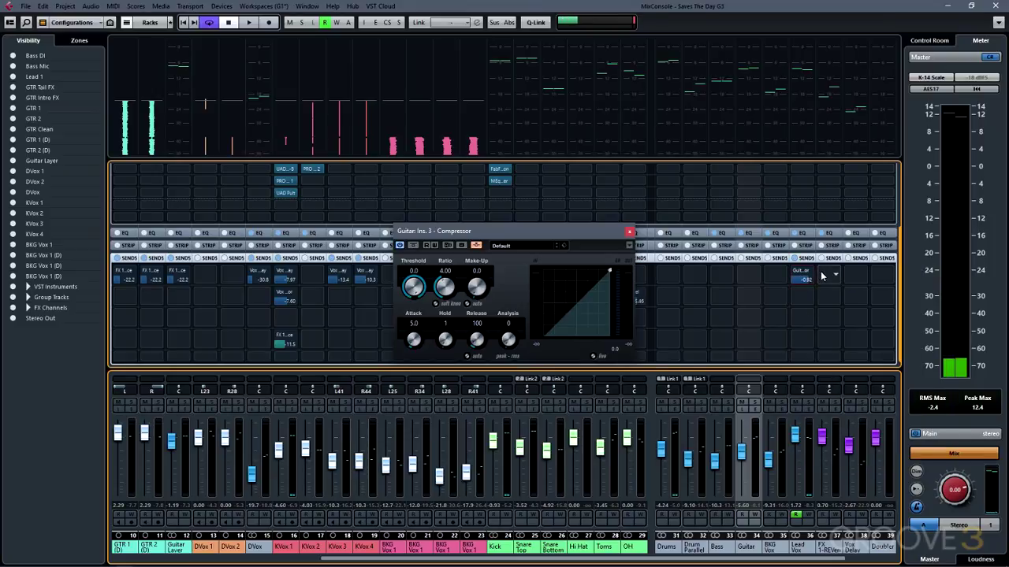
# Step: With the mix playing, set the Guitar Compressor to threshold -16.2 and ratio 3.58
pyautogui.press('space')
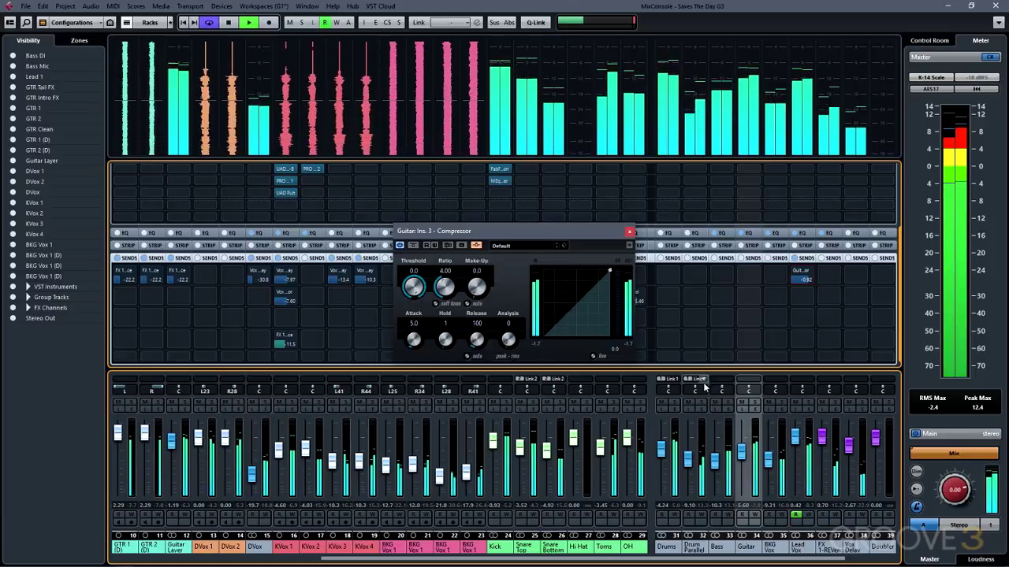
pyautogui.moveTo(413, 286); pyautogui.dragTo(413, 328)
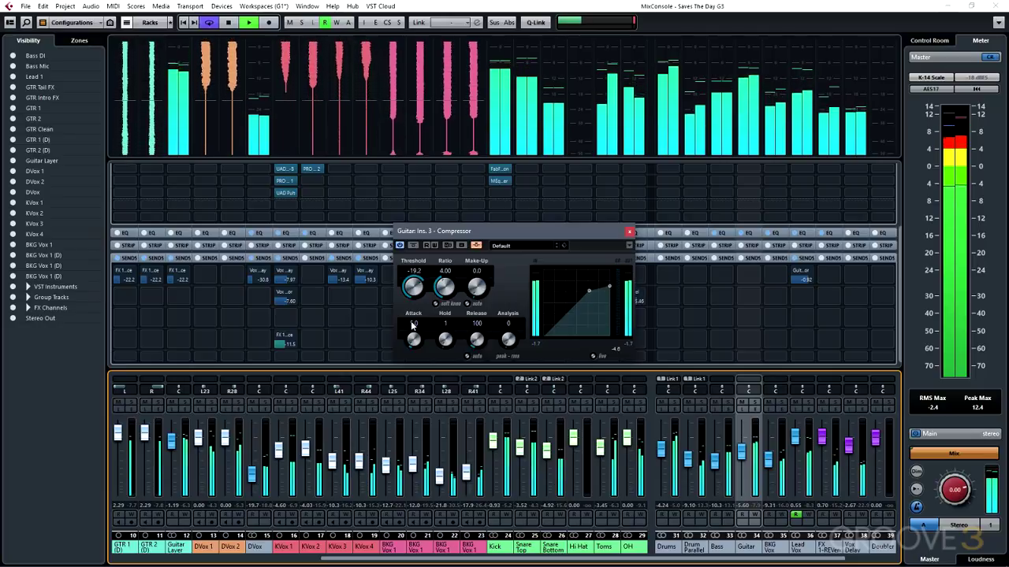
pyautogui.moveTo(441, 288); pyautogui.dragTo(417, 288)
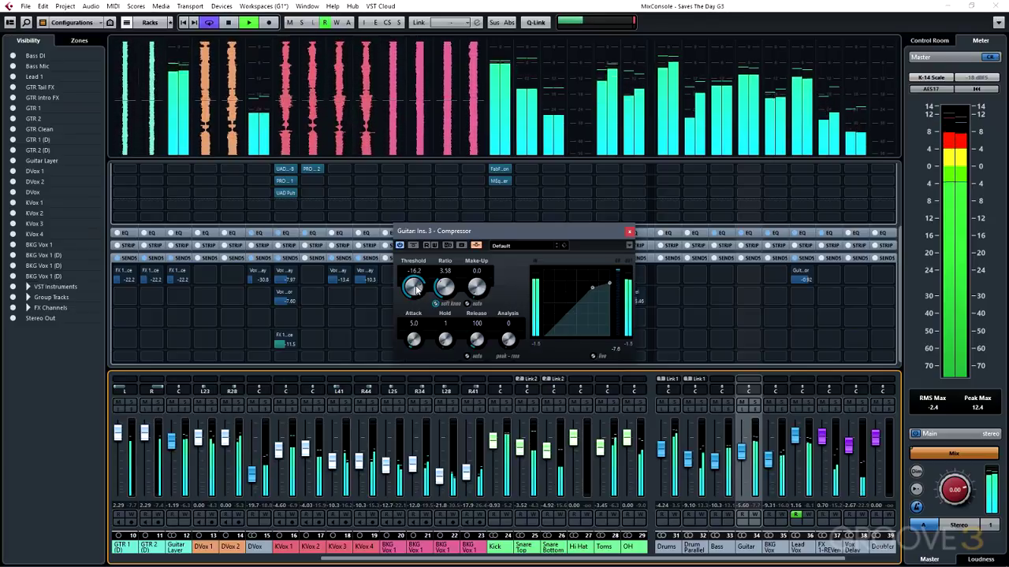